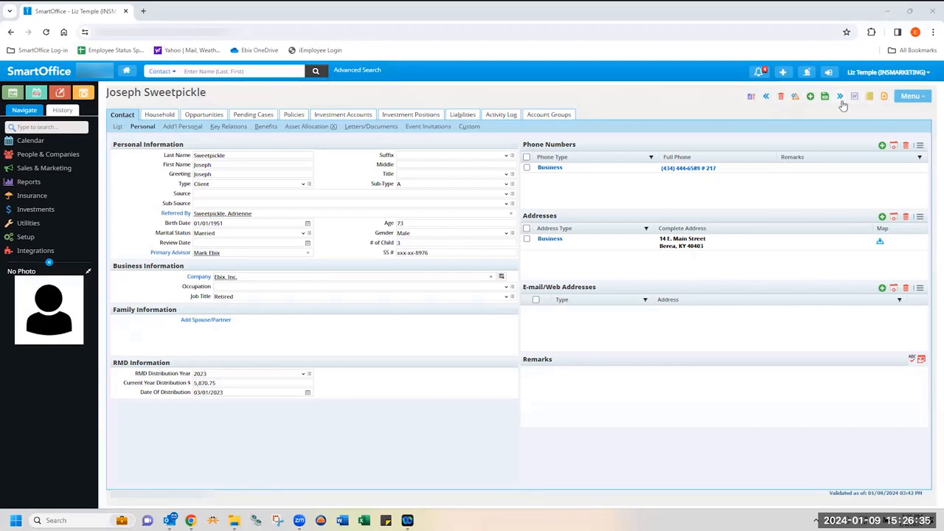
Start a SmartPad note for the contact reading "RMD Distribution - 2023", "$5,870.75 [Single Distribution]" and "Distributed March 1, 2023" on separate lines.
click(885, 97)
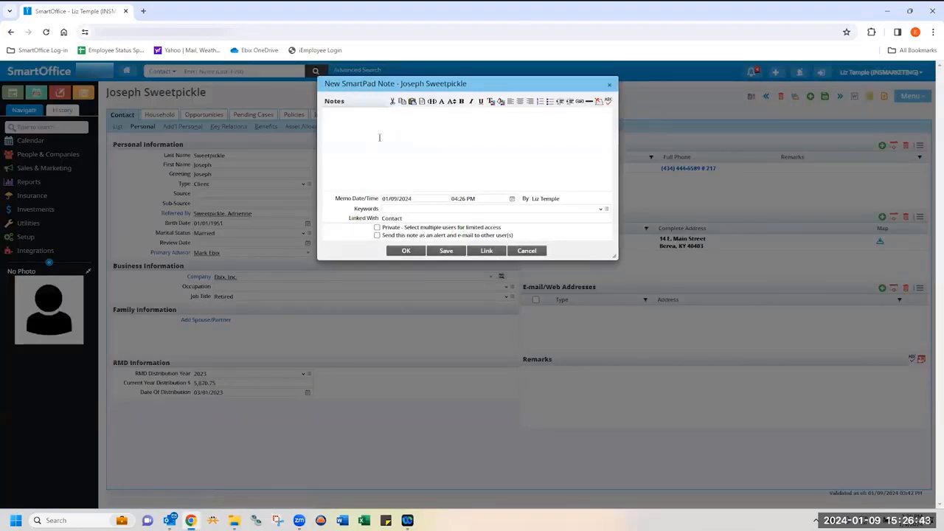
text(RMD)
text( Di)
text(str)
text(ibution -)
text( 2023 )
text($)
text(5,870)
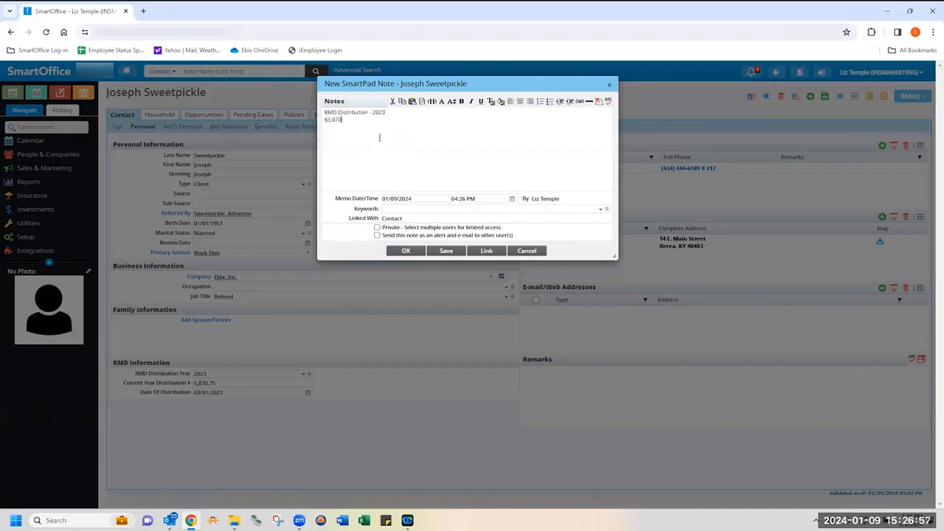
text(.75 (Single Distribution) Distributed)
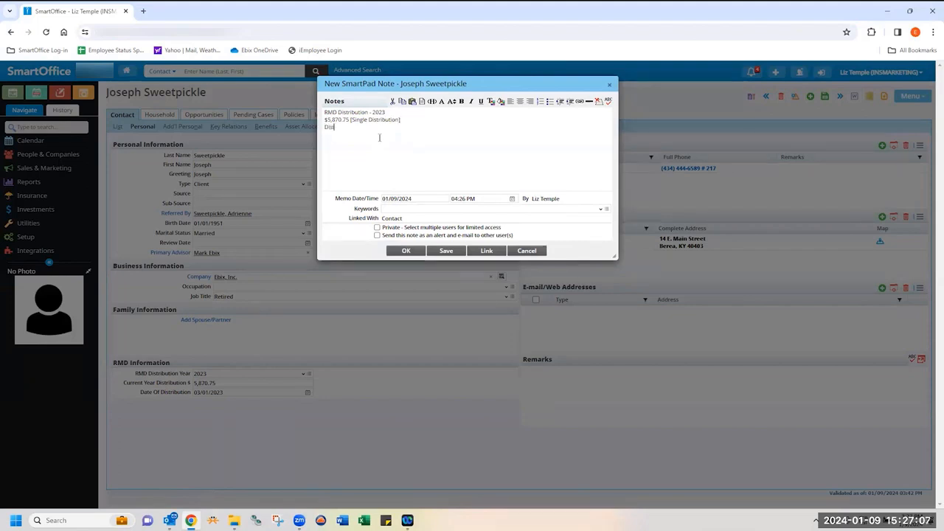
text( March 1, 2023)
Set the note's memo date to 01/09/2023, link it to the contact's IRA policy and save it.
click(425, 197)
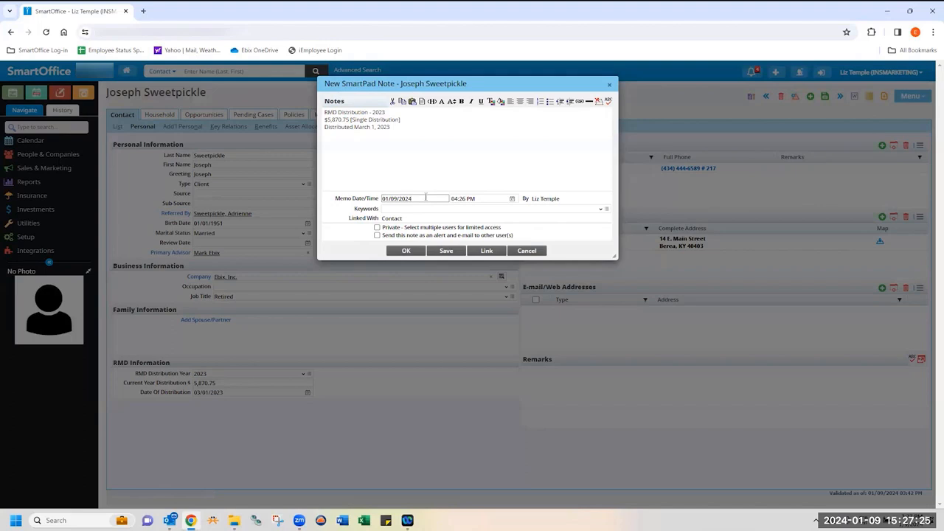
text(3)
click(487, 253)
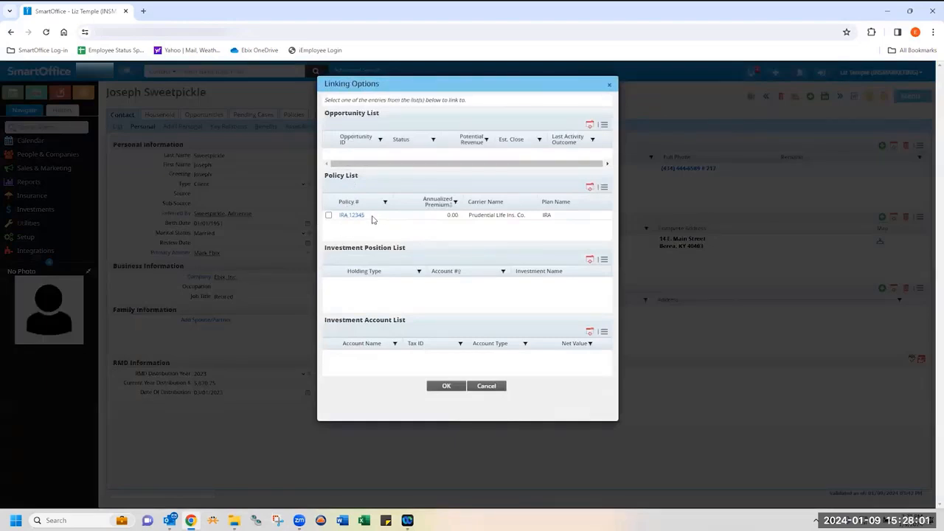
click(328, 219)
click(435, 385)
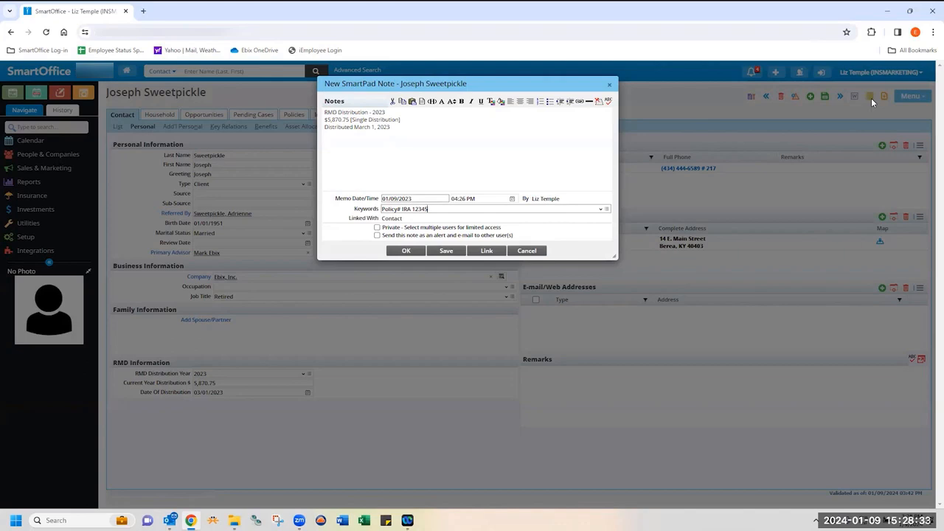
click(401, 251)
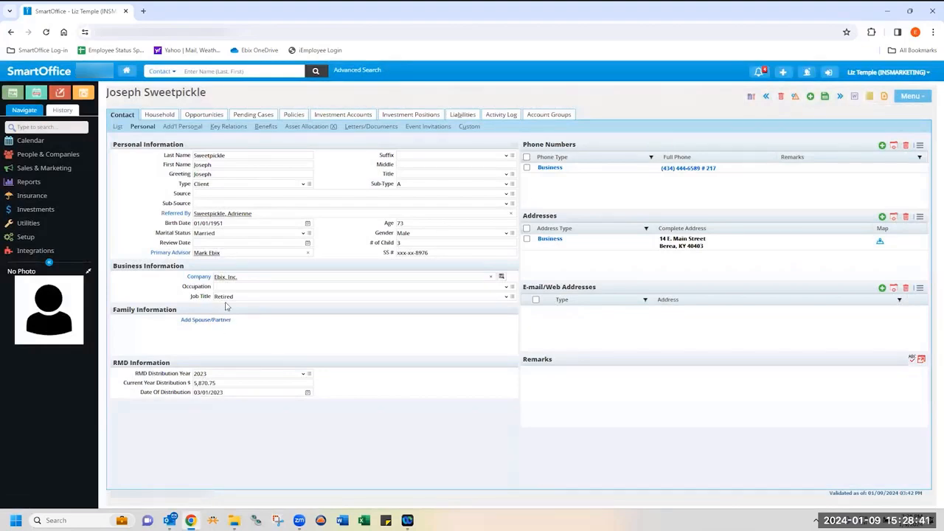
Open the RMD Layout - Copy contact template for editing and delete its RMD Information group.
click(750, 99)
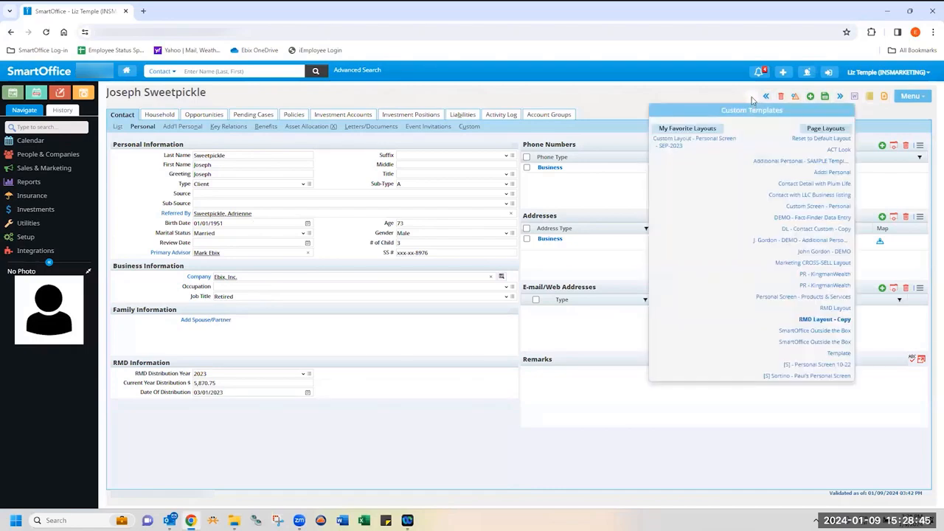
click(750, 100)
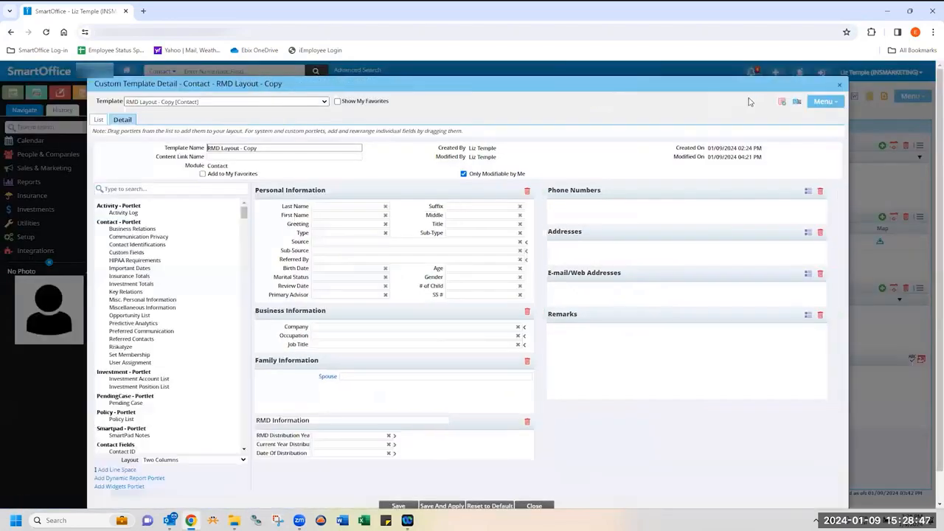
click(526, 421)
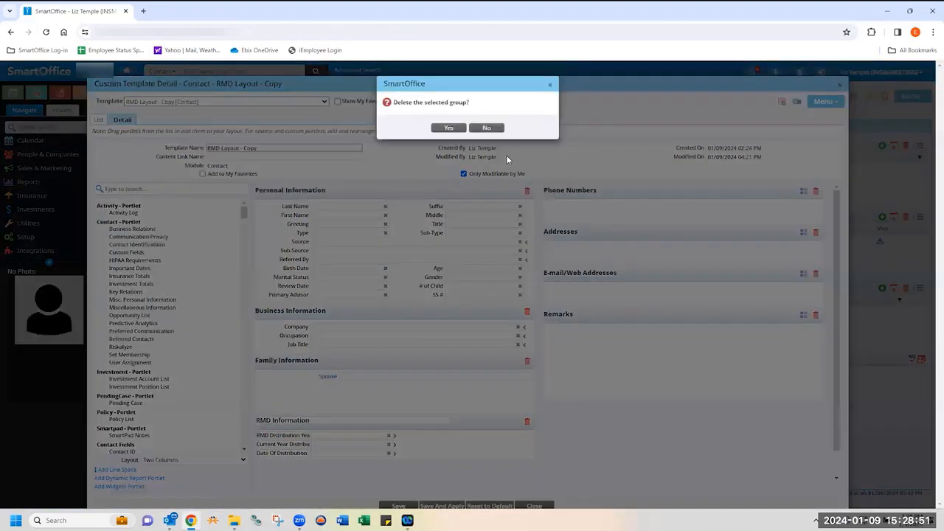
click(447, 128)
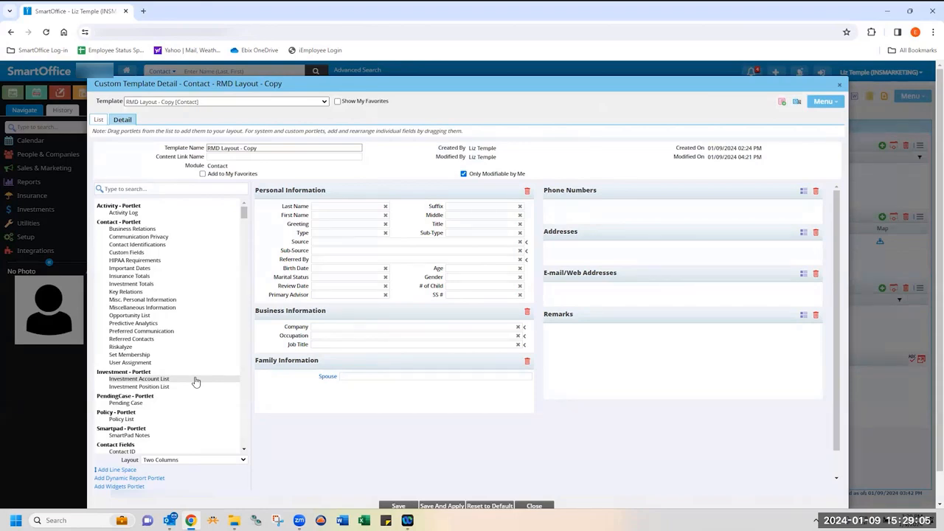
Add a dynamic report portlet to the template using RMD Dynamic Report, sorting the full report list by creation date to find it.
click(121, 479)
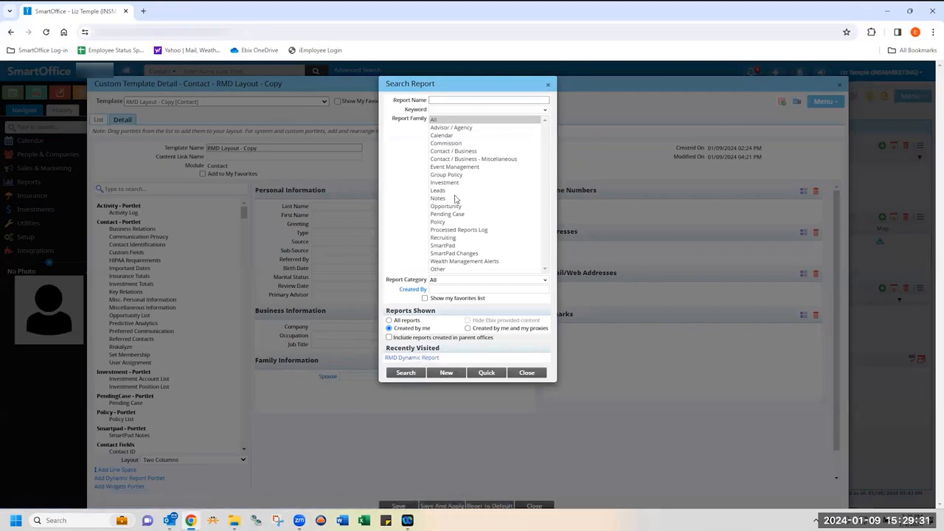
click(404, 373)
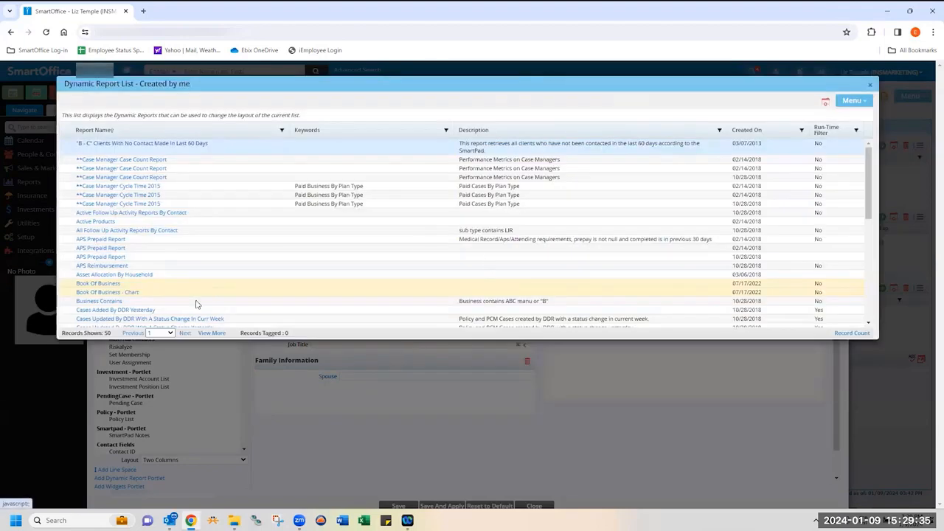
click(202, 332)
click(741, 131)
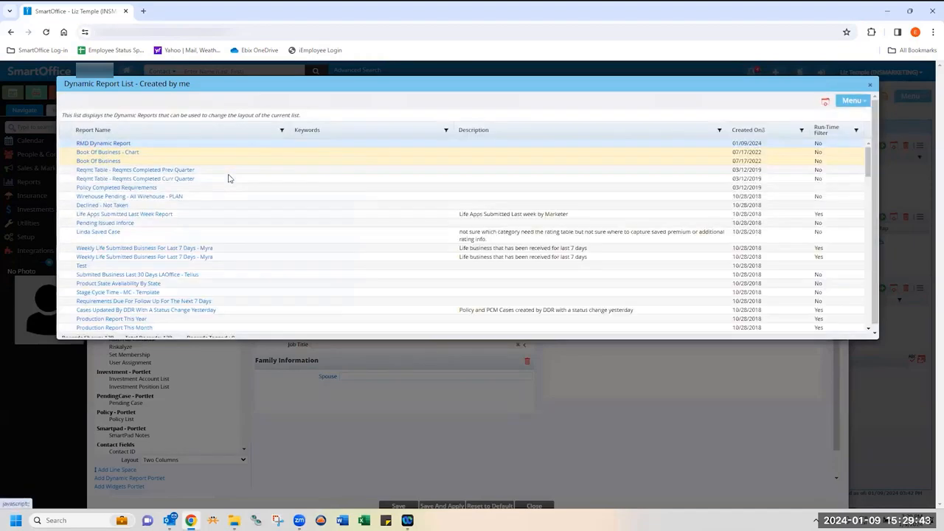
click(93, 144)
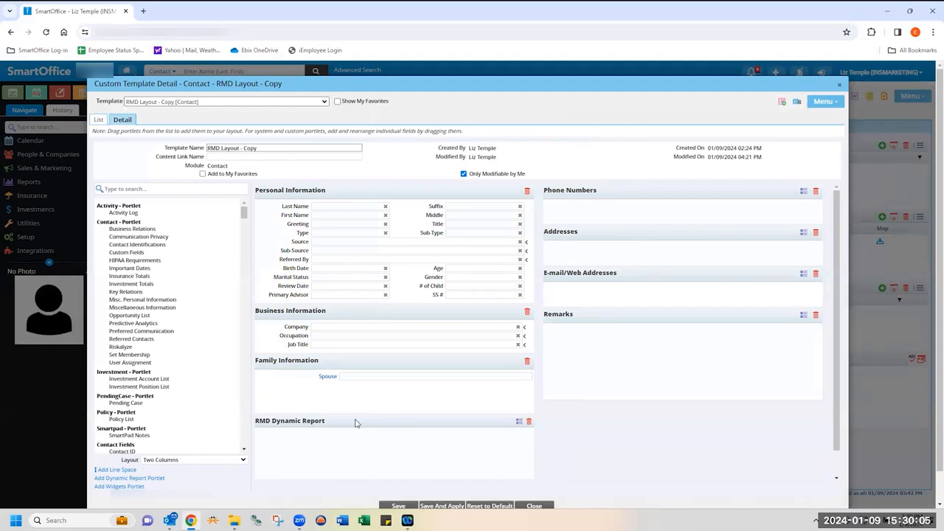
Change the template layout to Three Columns and move the RMD Dynamic Report portlet into the third column.
click(243, 460)
click(157, 481)
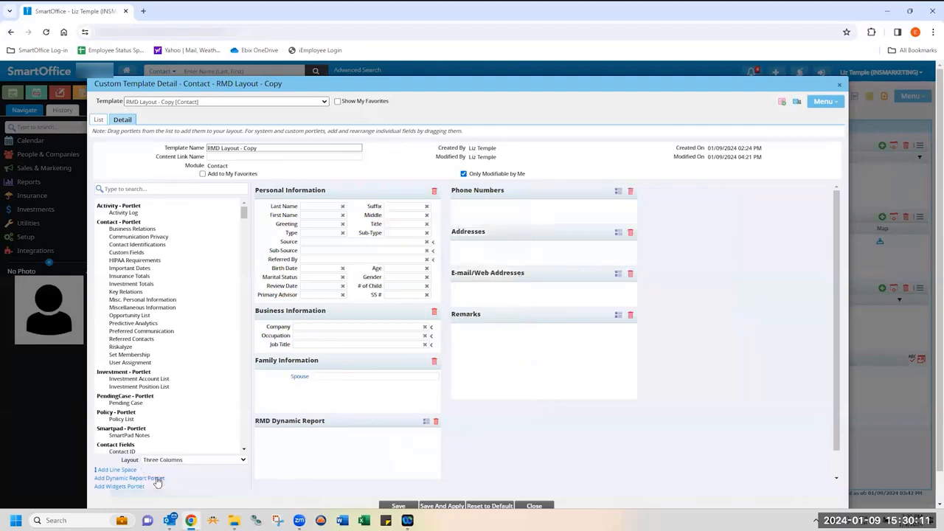
drag(351, 424, 749, 205)
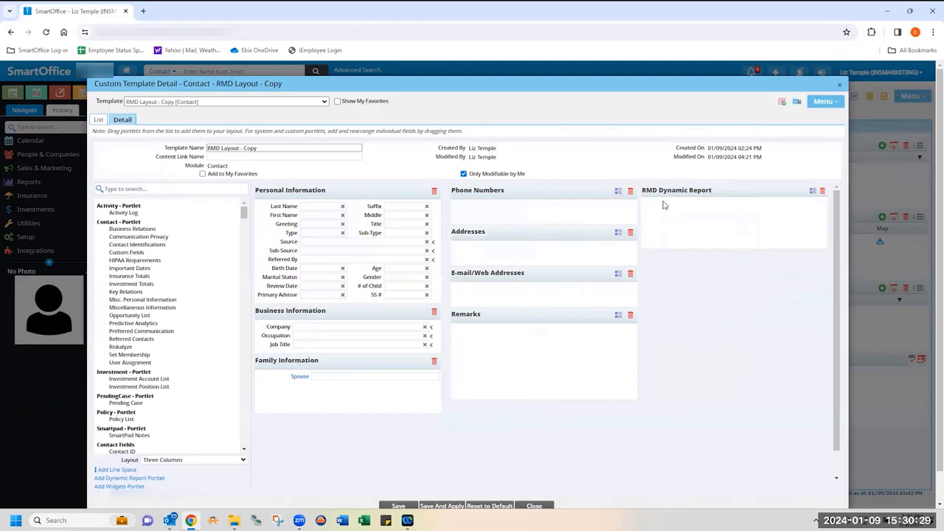
Set the RMD Dynamic Report portlet height to 250 pixels, and save and apply the layout changes to this user only.
scroll(554, 474, down, 1)
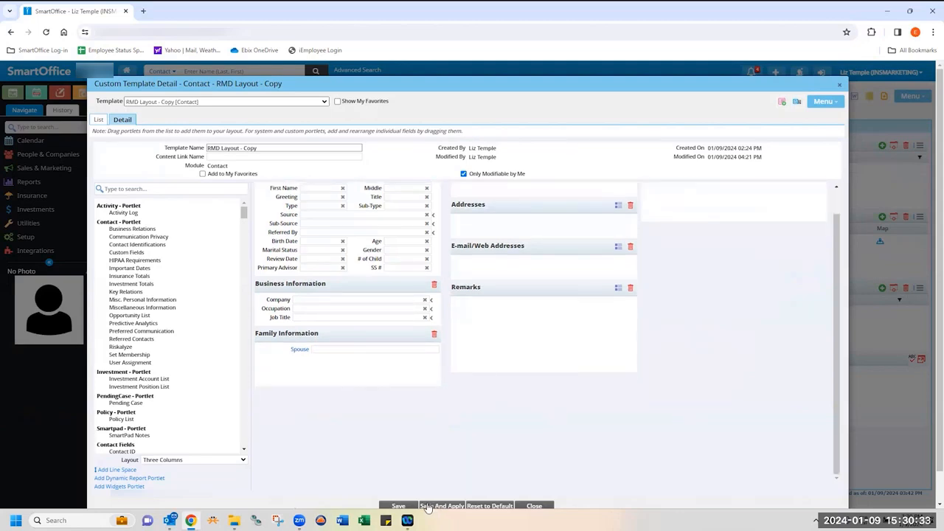
scroll(727, 347, up, 1)
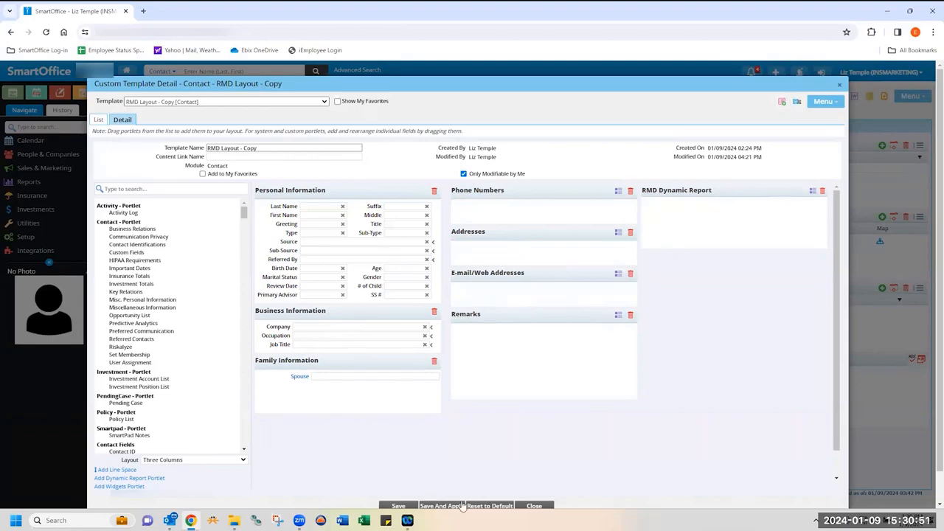
click(812, 191)
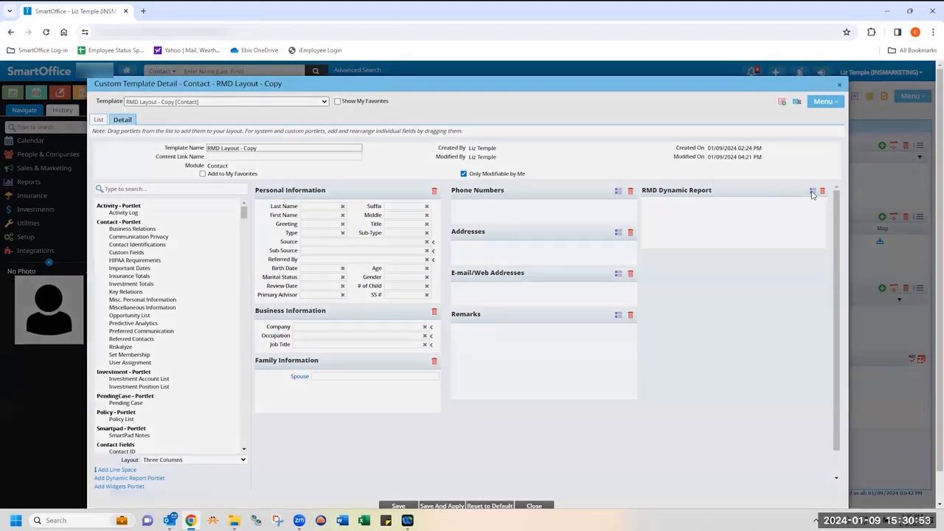
drag(474, 118, 433, 122)
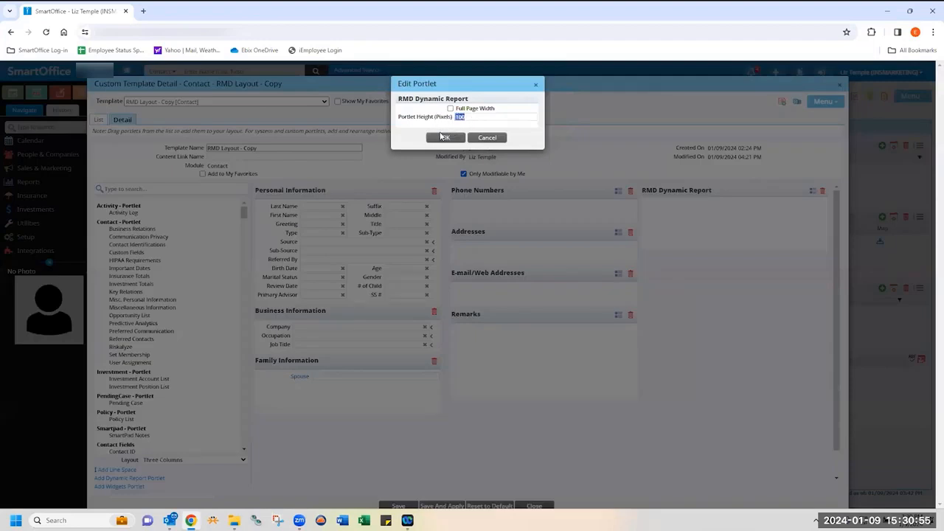
text(250)
click(444, 138)
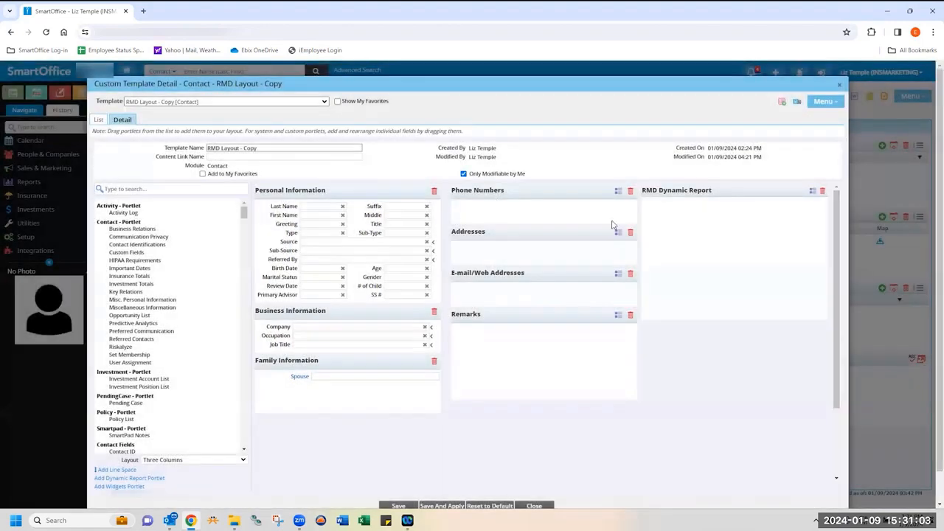
click(431, 506)
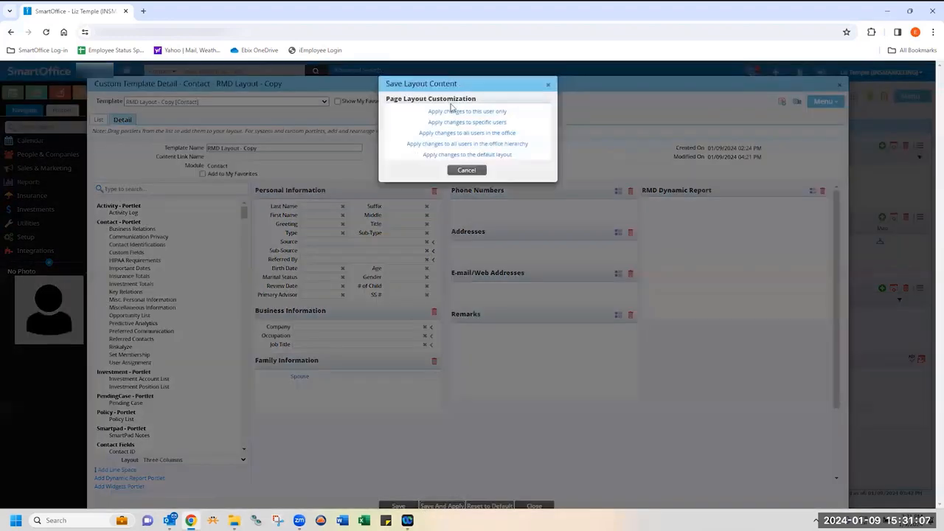
click(452, 108)
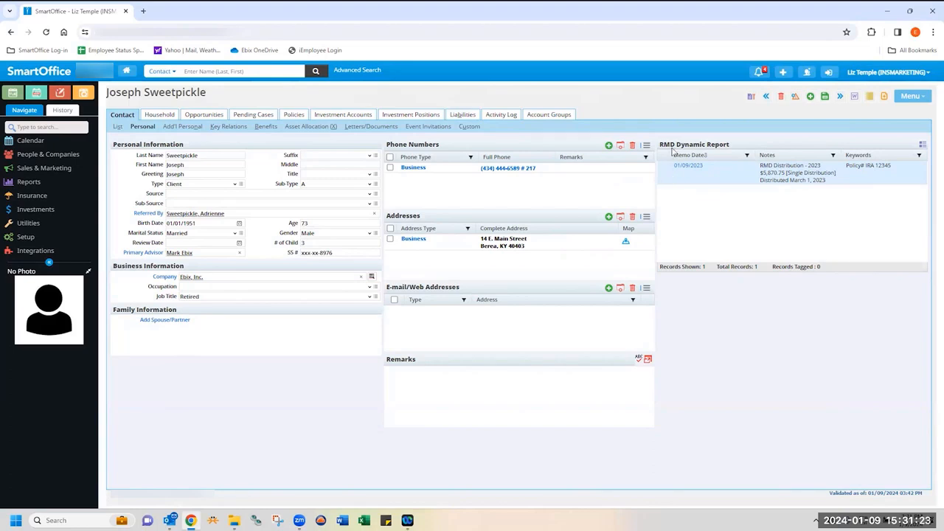
Start another SmartPad note reading "RMD Distribution - 2024", "$7,750.27 [Single Distribution]" and "Distribution March 1, 2024" on separate lines.
click(883, 98)
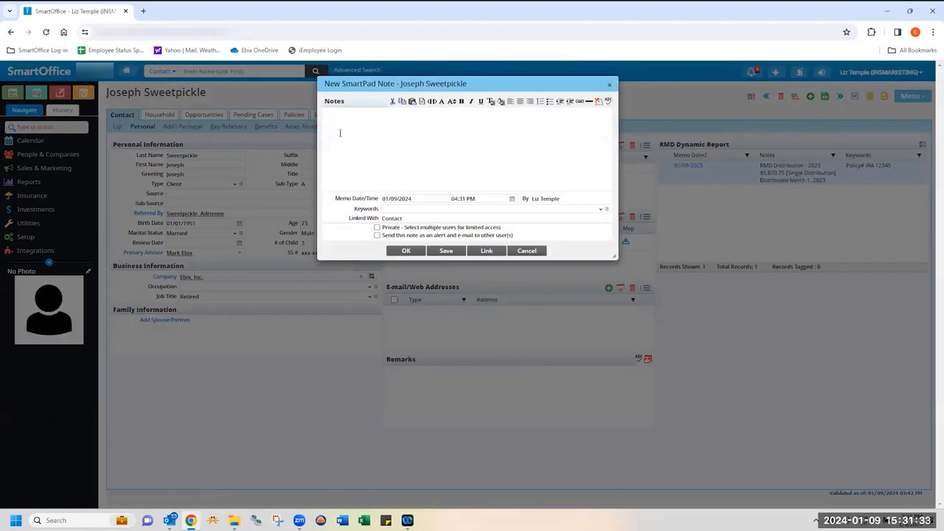
text(RMD Distribution - 2024)
key(Tab)
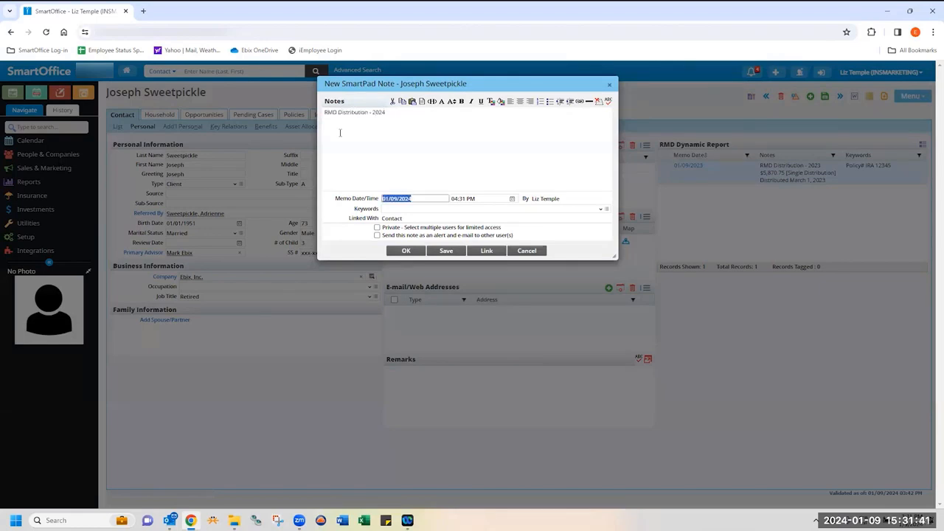
click(405, 111)
text($7,750.27 [Single Distribution] )
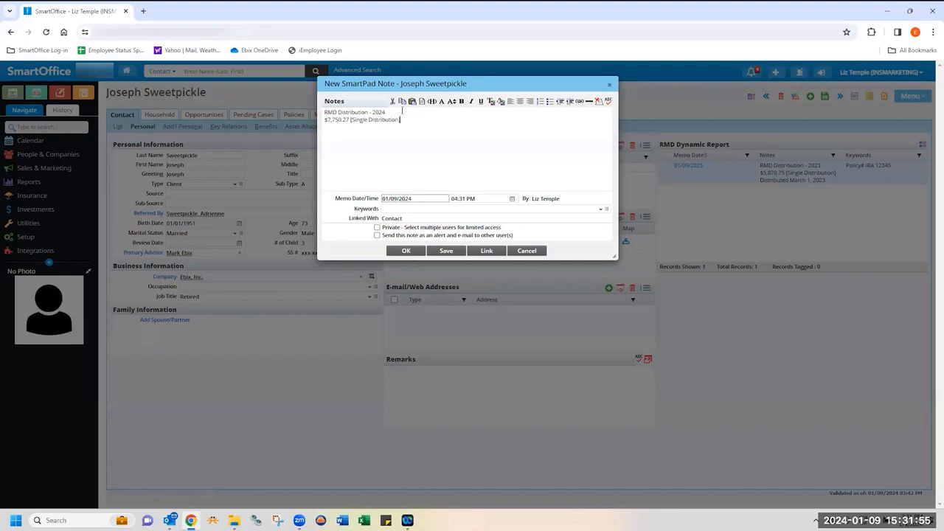
text(Distribution March 1, 2024)
key(Tab)
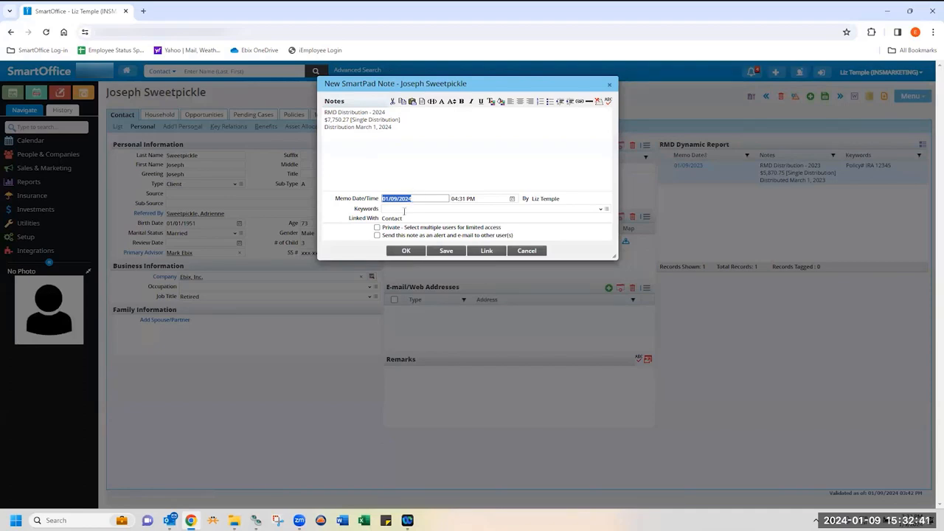
Link the 2024 distribution note to the contact's IRA policy, save it and reload the contact page.
click(490, 252)
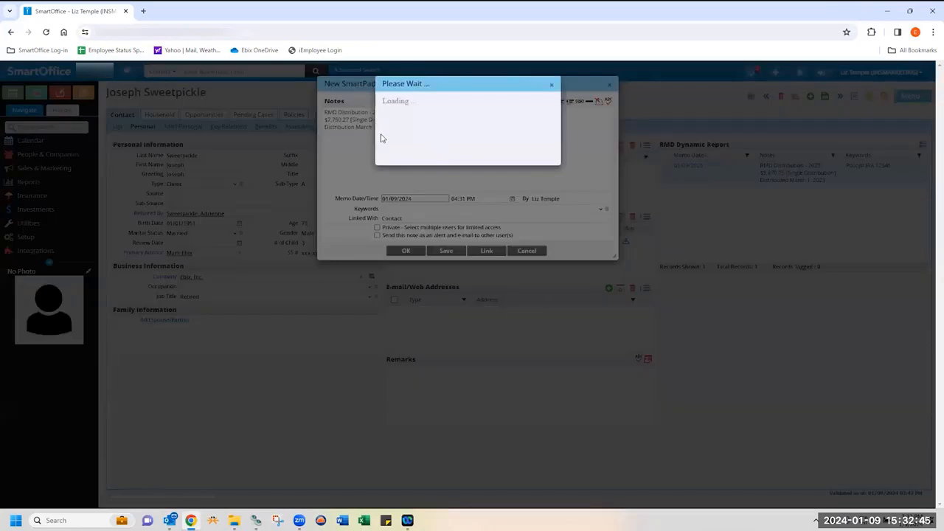
click(329, 215)
click(446, 387)
click(402, 253)
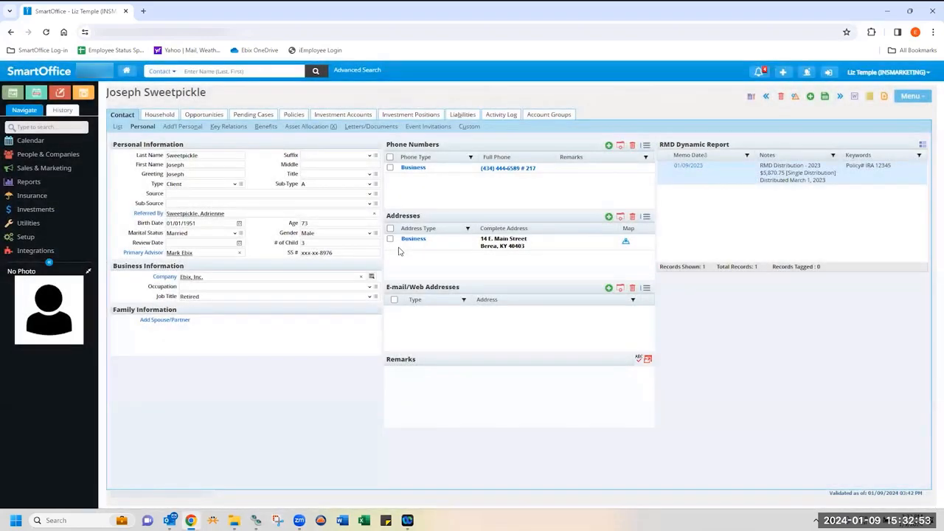
click(47, 33)
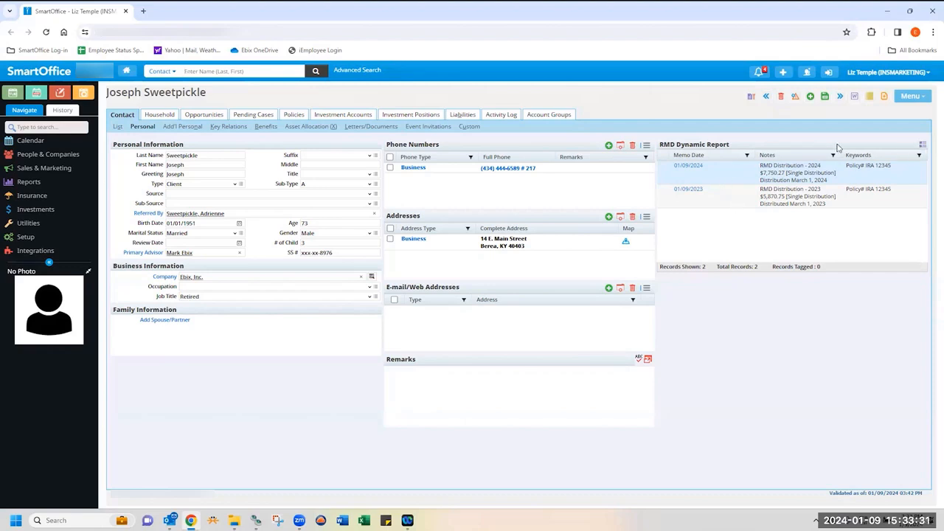
Review the RMD Dynamic Report's selected columns and filter criteria, leaving its setup without making changes.
click(923, 146)
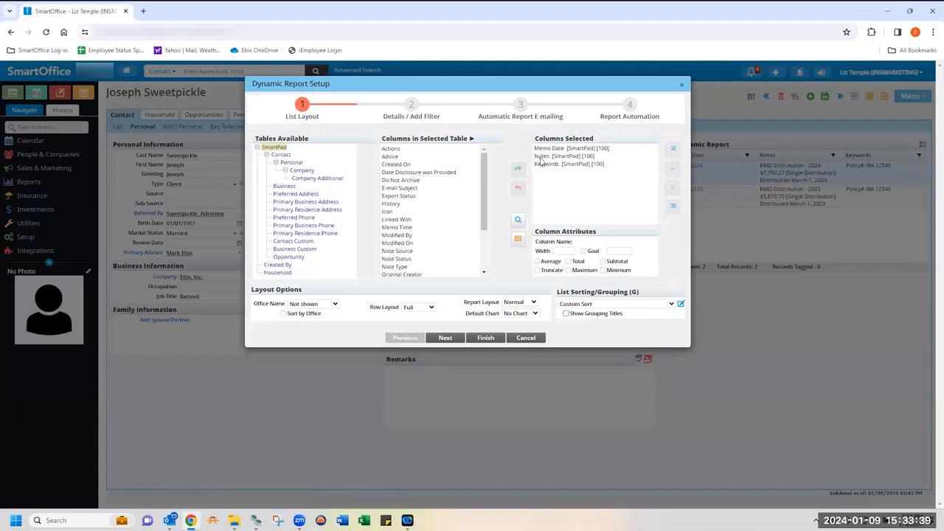
click(446, 337)
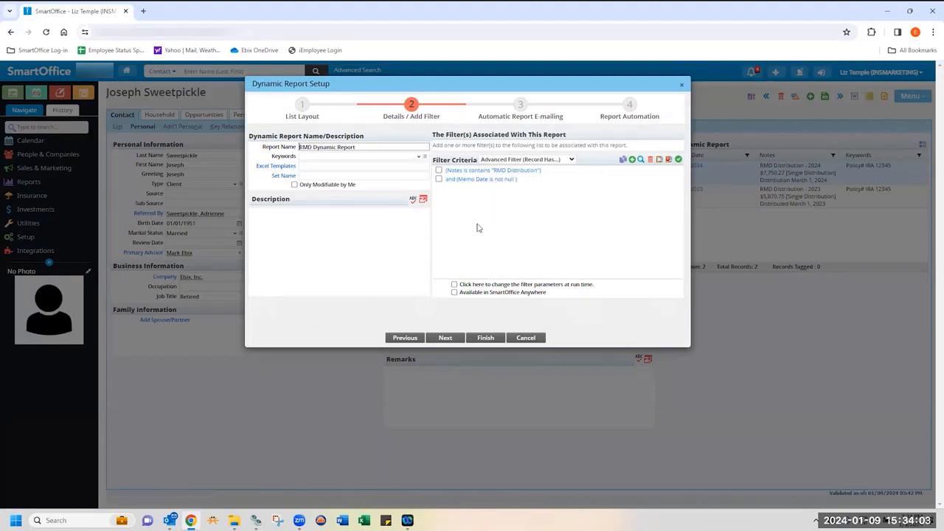
click(525, 337)
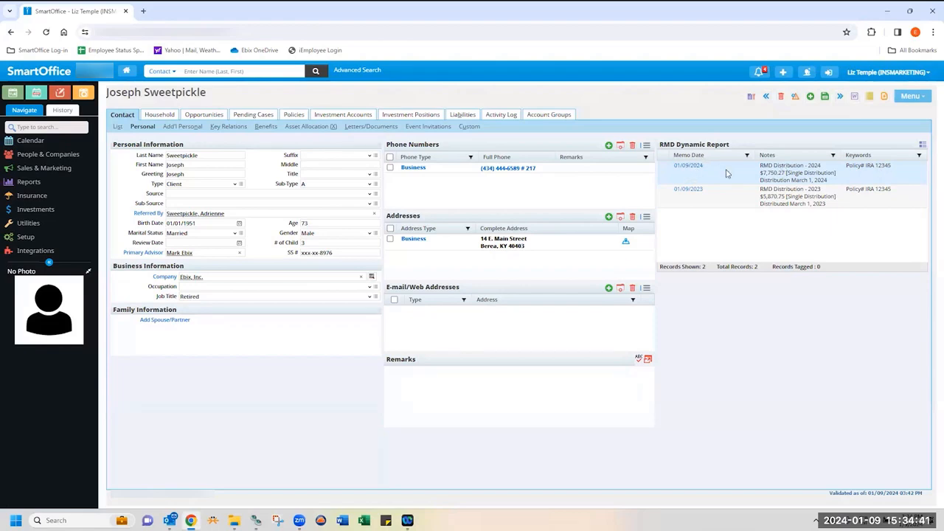
Review the SmartPad notes recorded on the contact's IRA policy, close them and return to the contact's personal information.
click(293, 117)
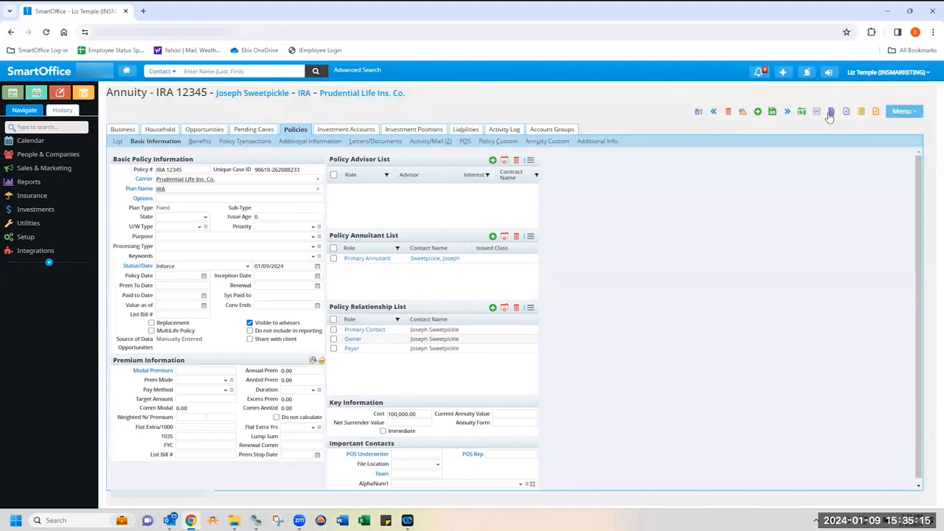
click(831, 112)
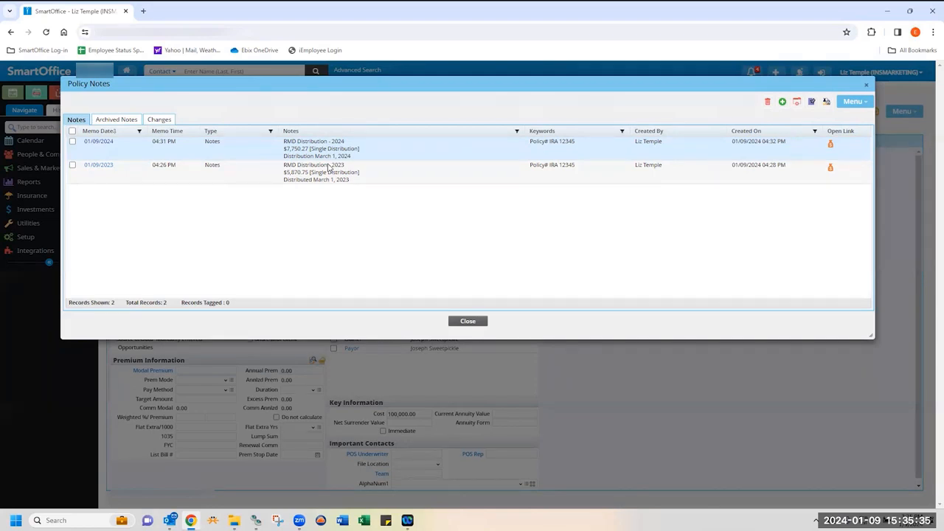
click(468, 322)
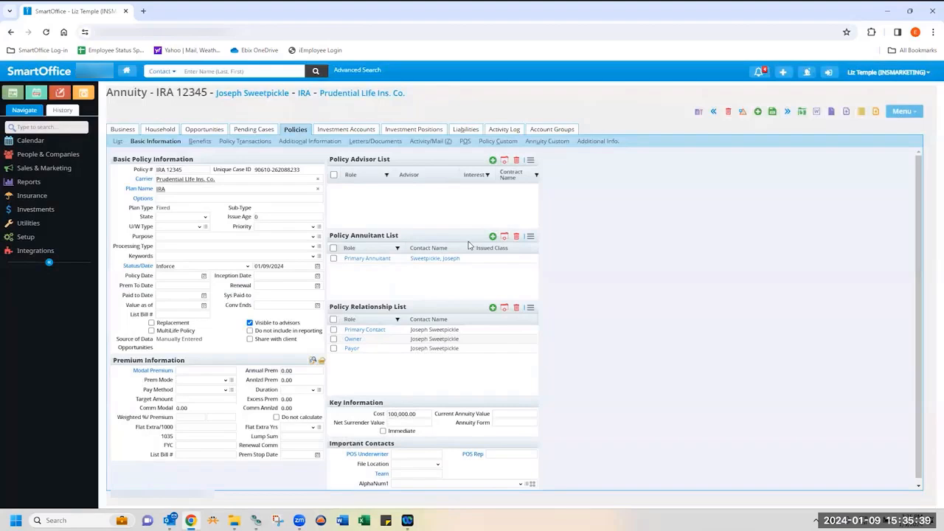
click(121, 129)
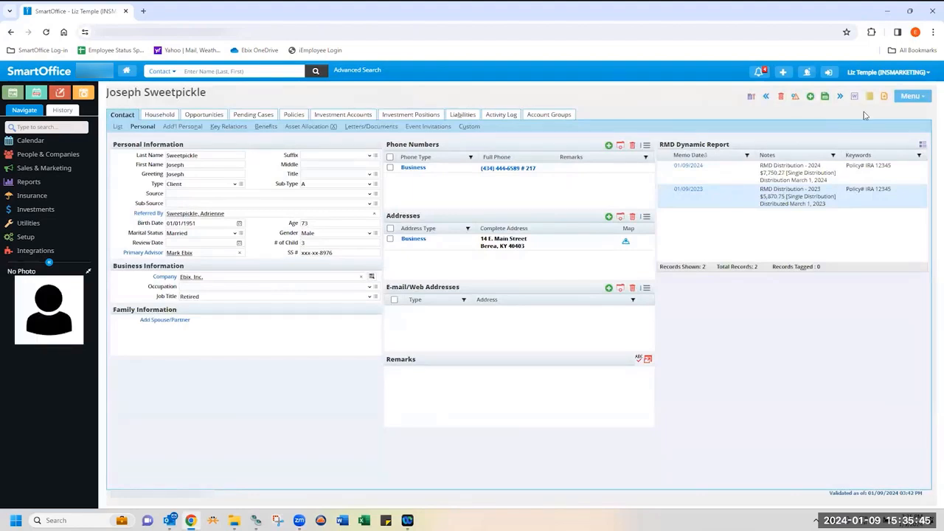
Start a blank SmartPad note for the contact and review its linking options for the IRA policy, cancelling without choosing a link.
click(884, 99)
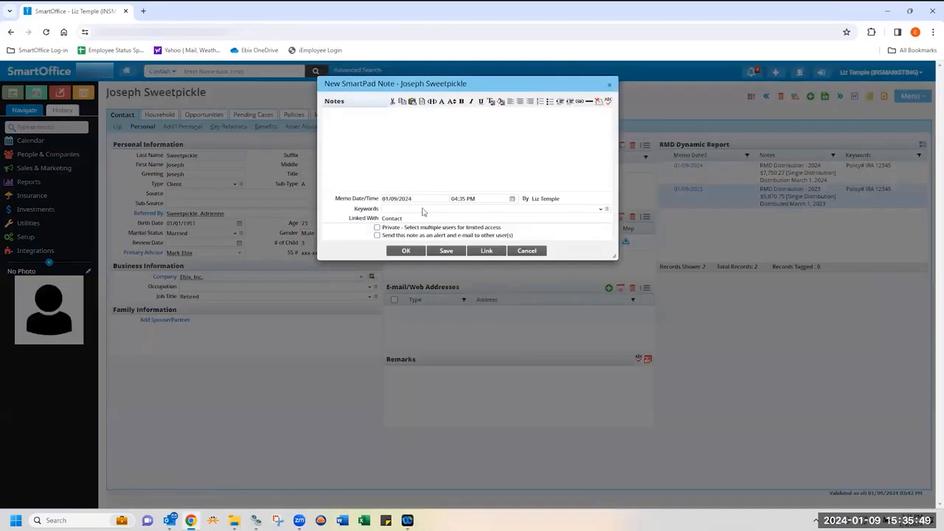
click(434, 137)
click(487, 252)
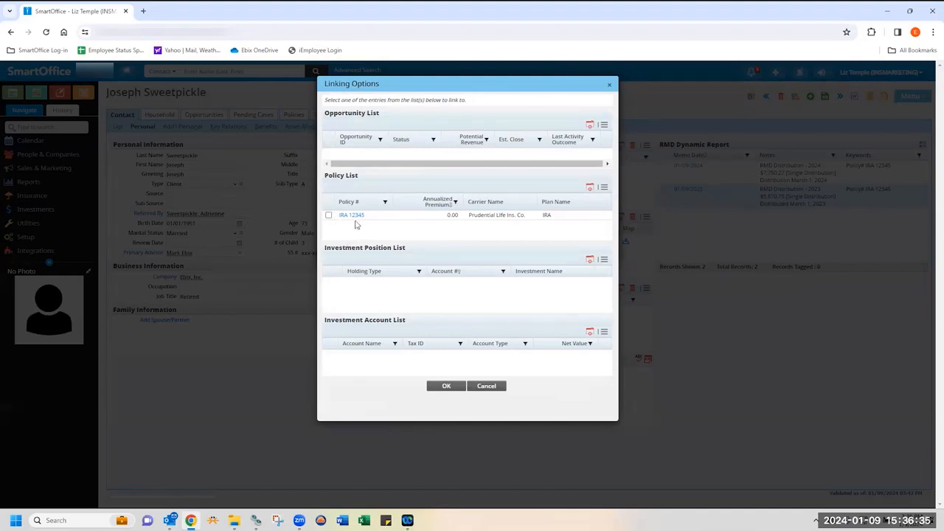
mouse_move(358, 222)
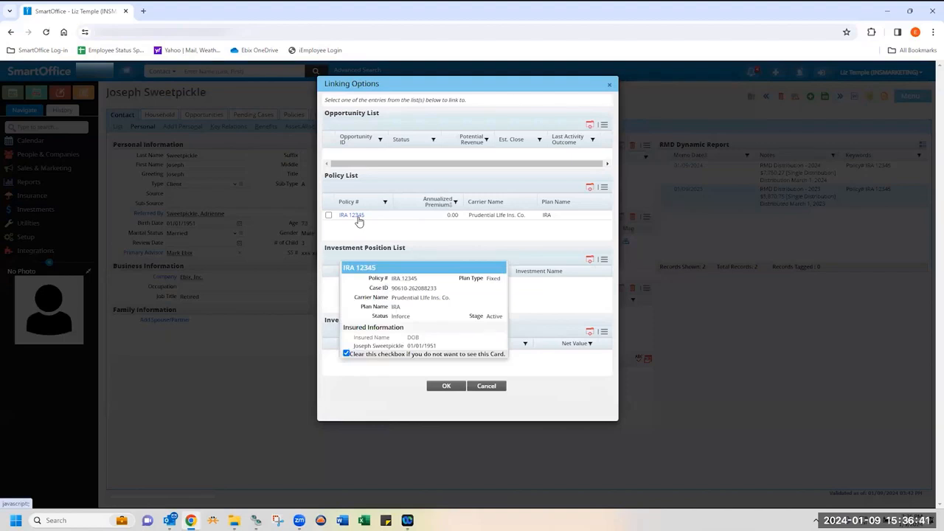
click(484, 387)
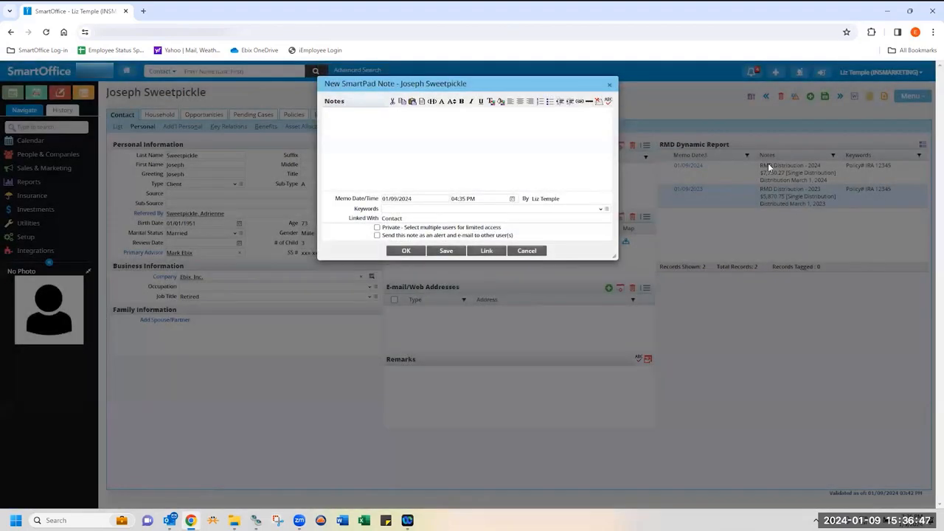